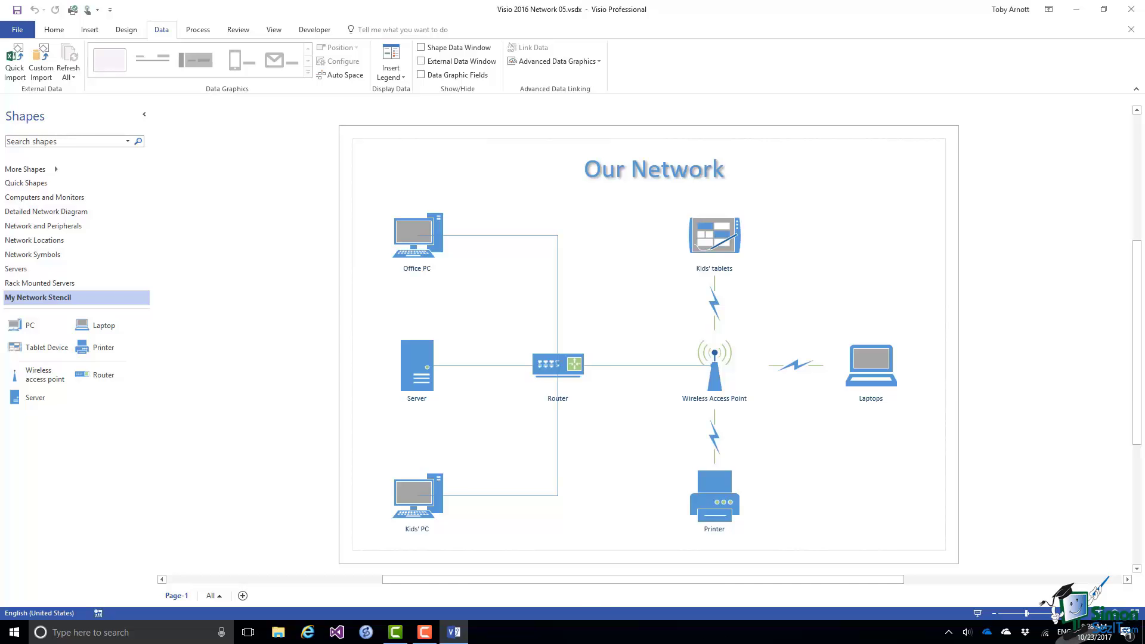
Launch Custom Import on the Data tab to bring external data in from an Excel workbook
click(40, 65)
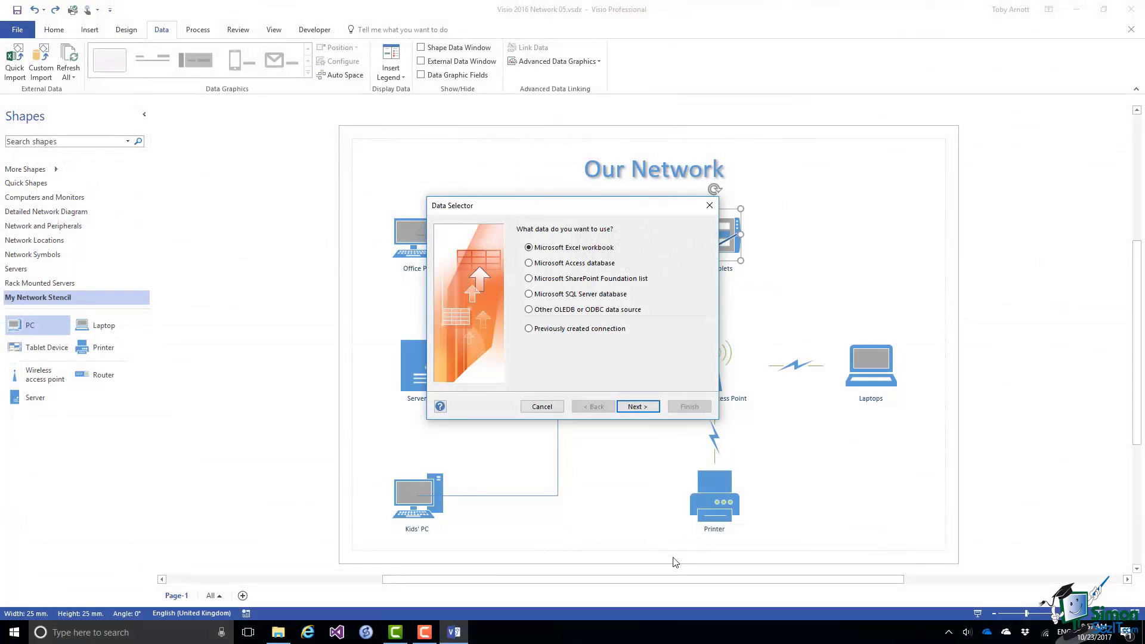
Choose the workbook Visio 2016 Network 05 Data 01.xlsx as the Excel data source
click(638, 407)
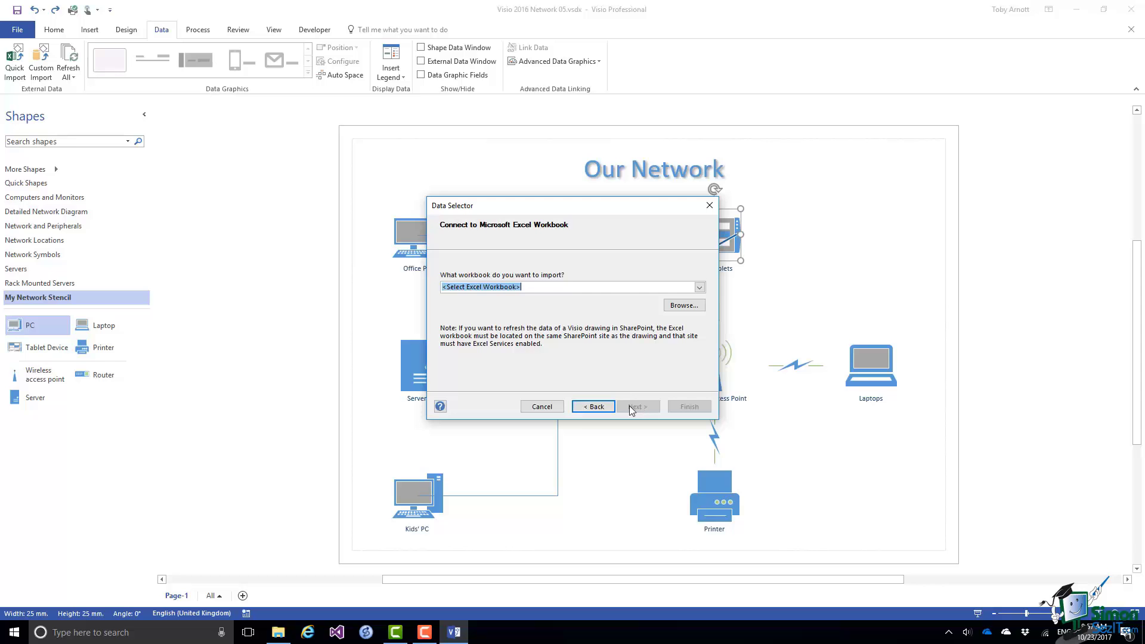
click(682, 305)
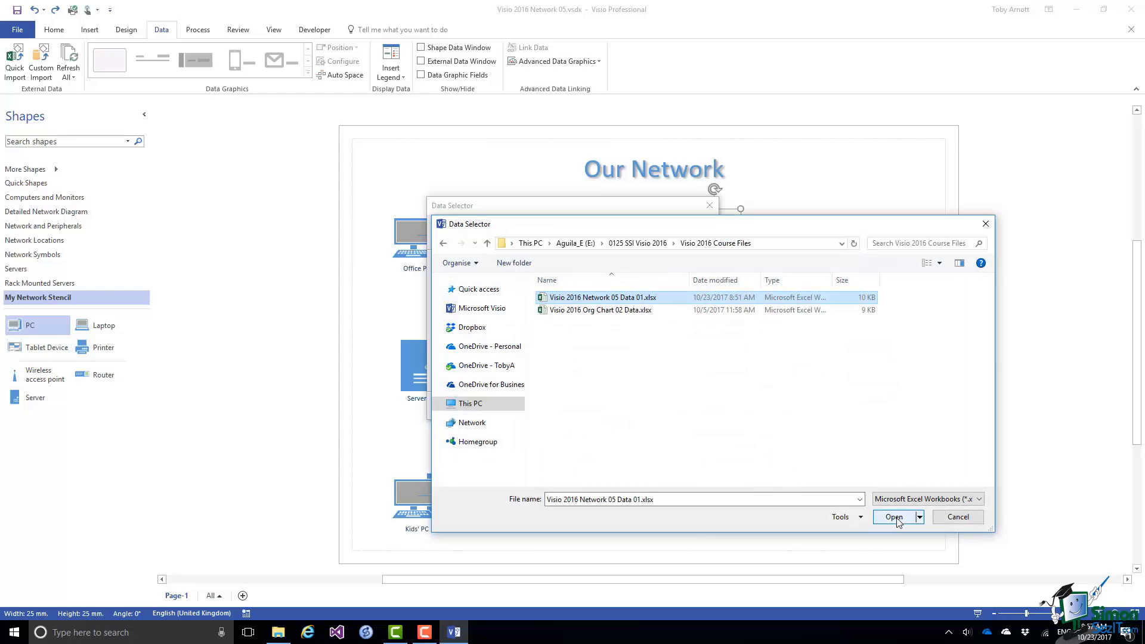
click(894, 518)
click(637, 408)
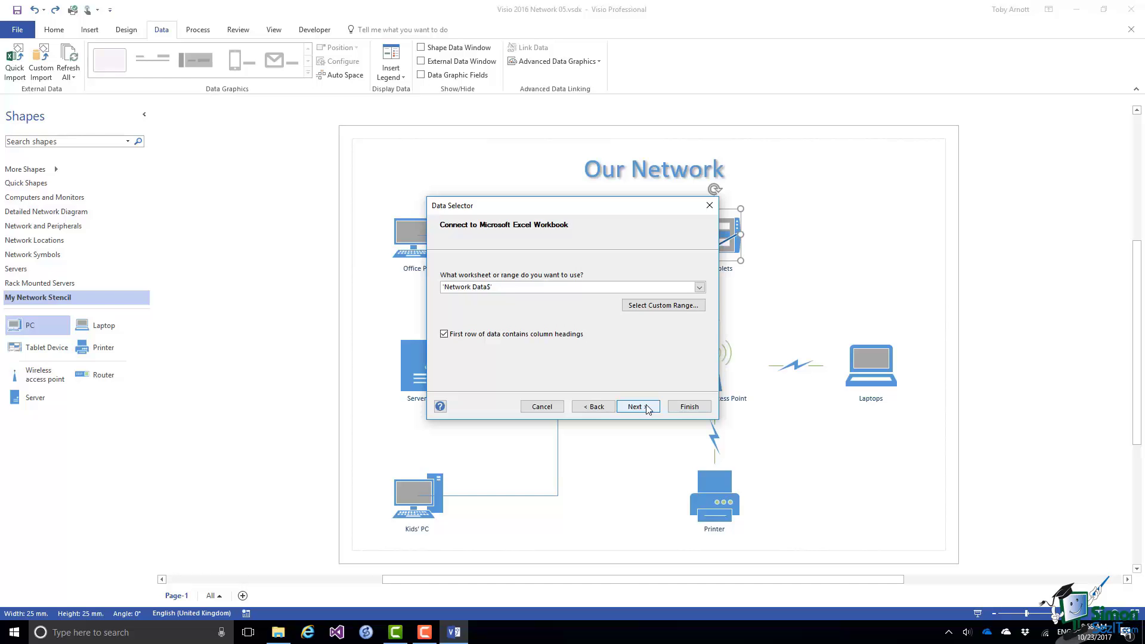
Accept the Network Data$ sheet with header row, keeping All Columns and All Data
click(639, 409)
click(637, 408)
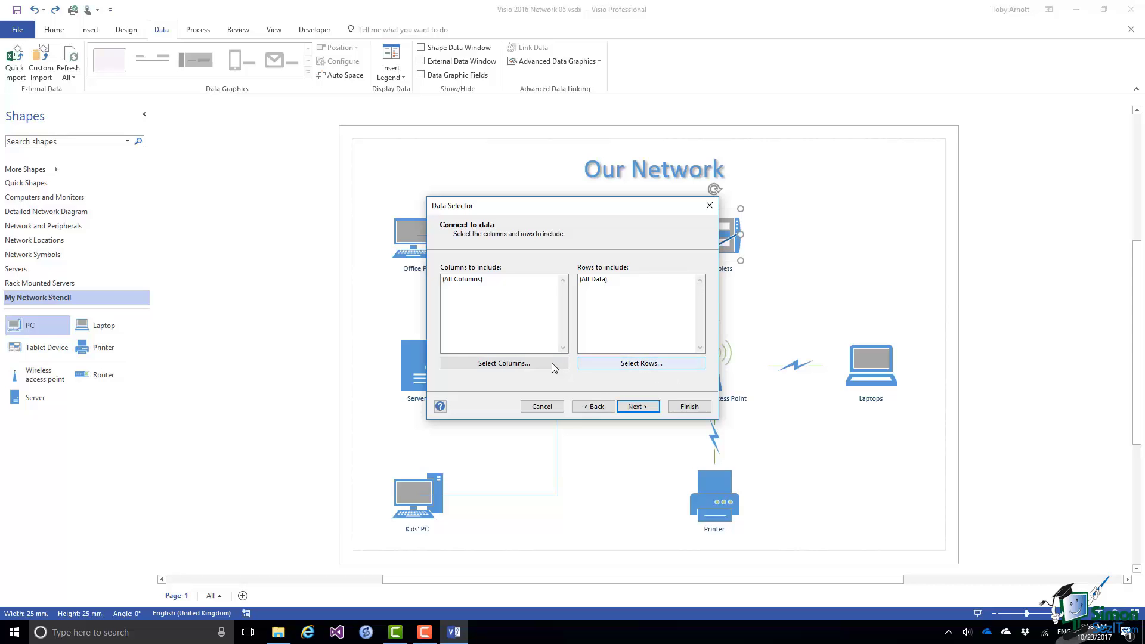
click(493, 365)
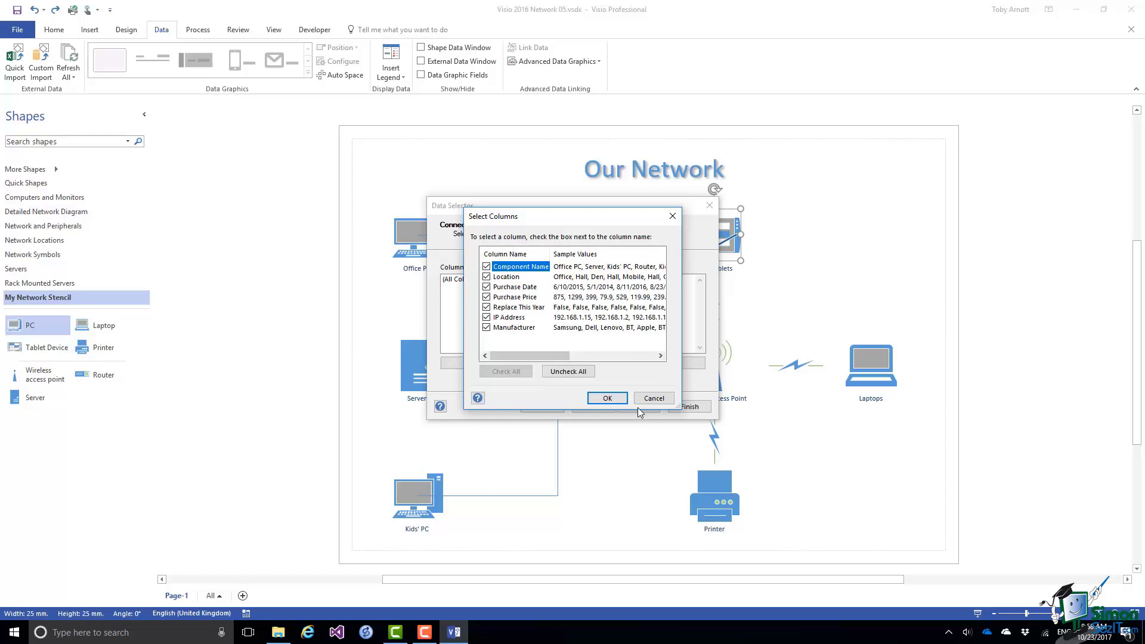
click(652, 399)
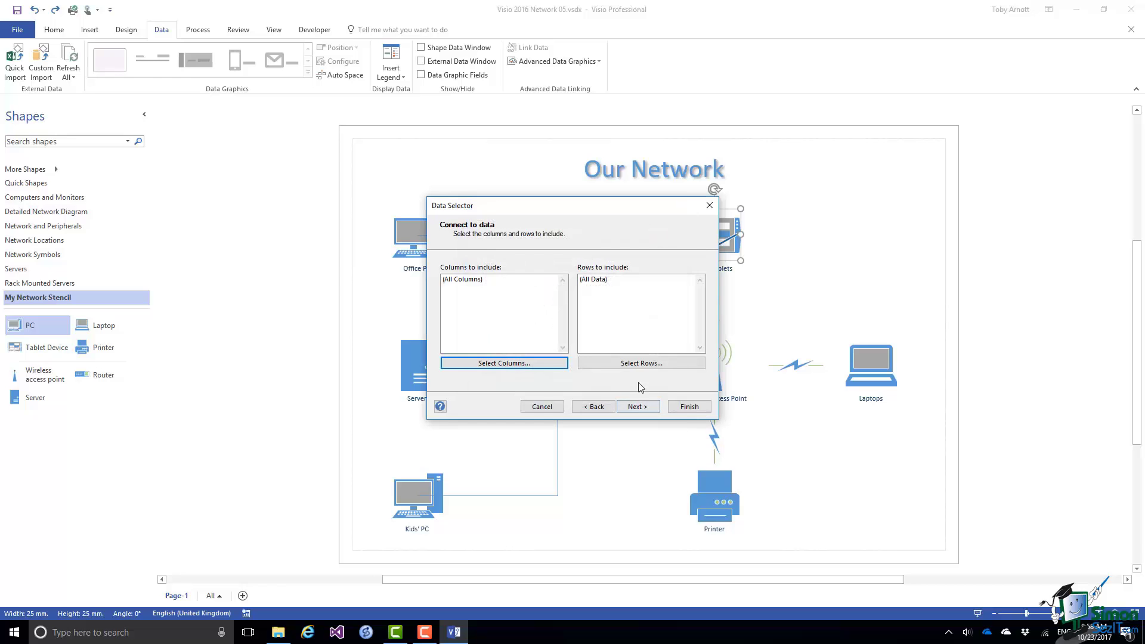
click(632, 364)
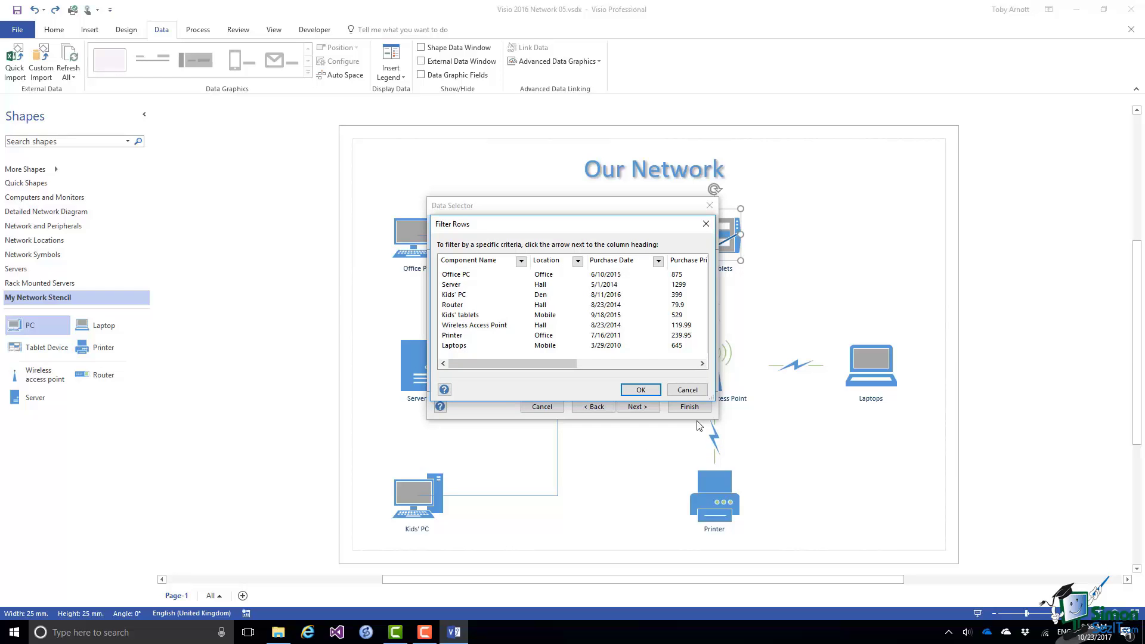
click(688, 391)
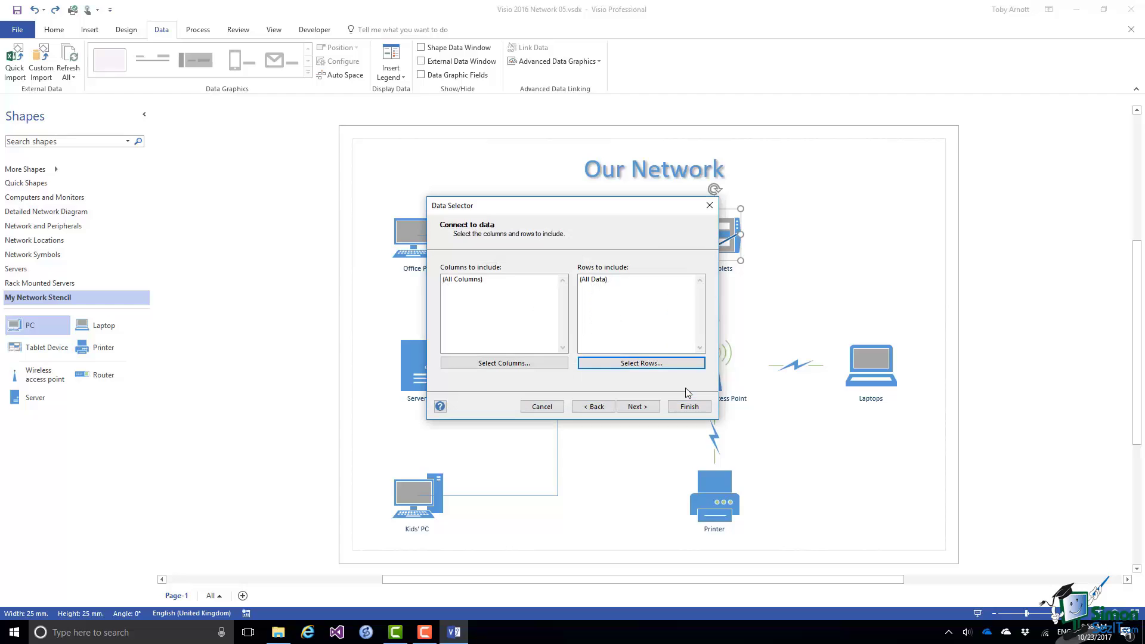
Advance to the refresh identifier step with Component Name checked and drag the wizard aside
click(641, 409)
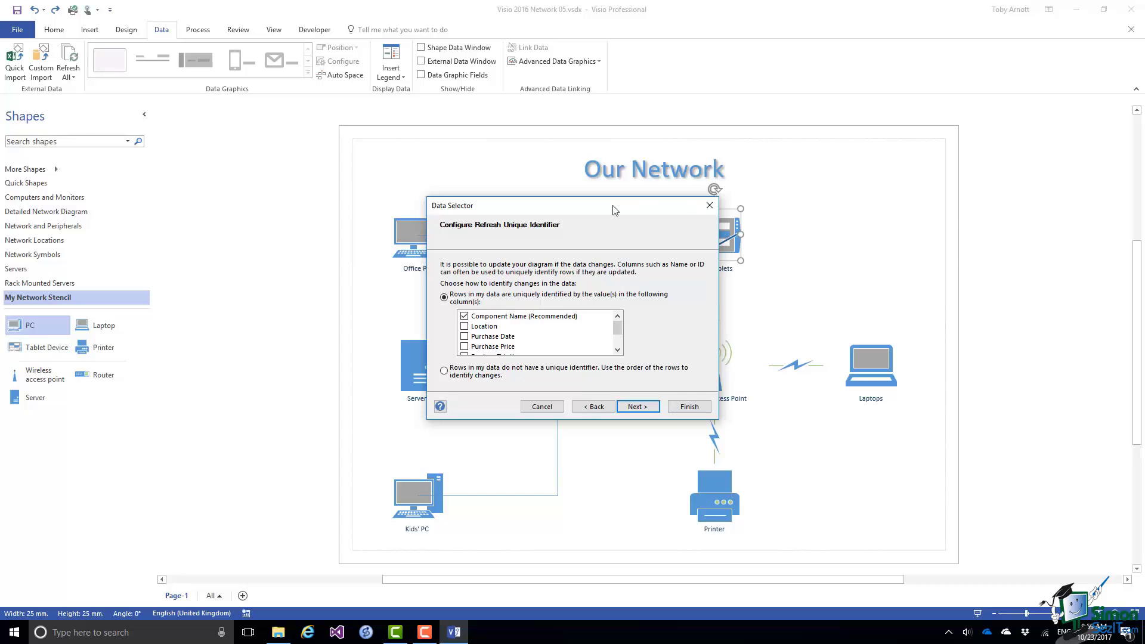
drag(575, 205, 892, 119)
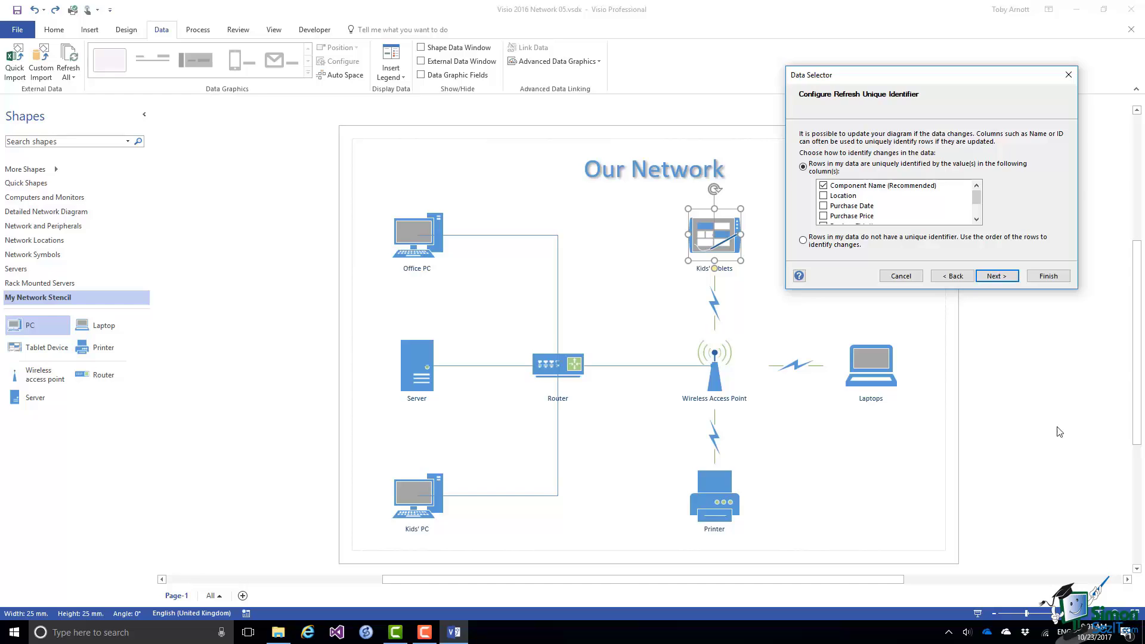
Finish the import with Component Name as identifier, listing the eight-row Network Data-3 table
click(996, 276)
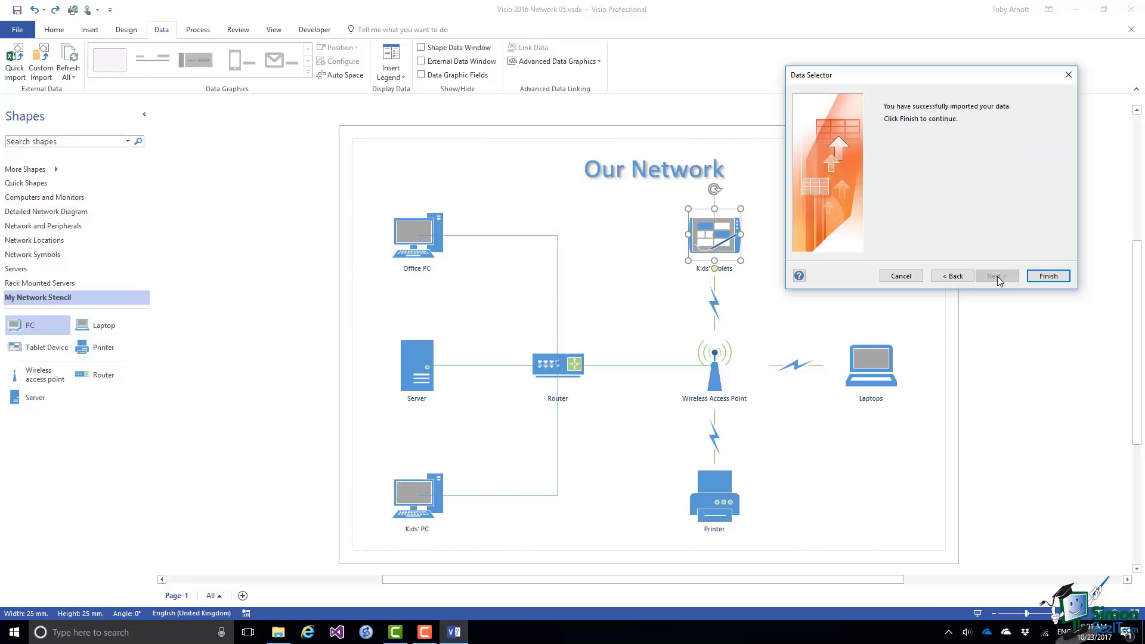
click(1049, 276)
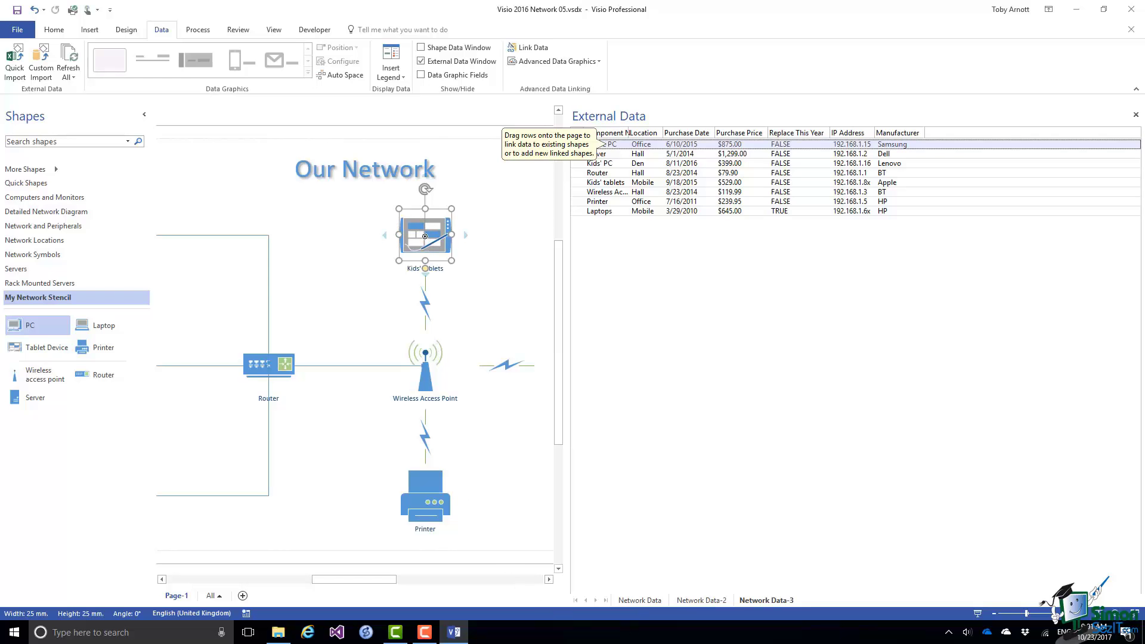
click(425, 236)
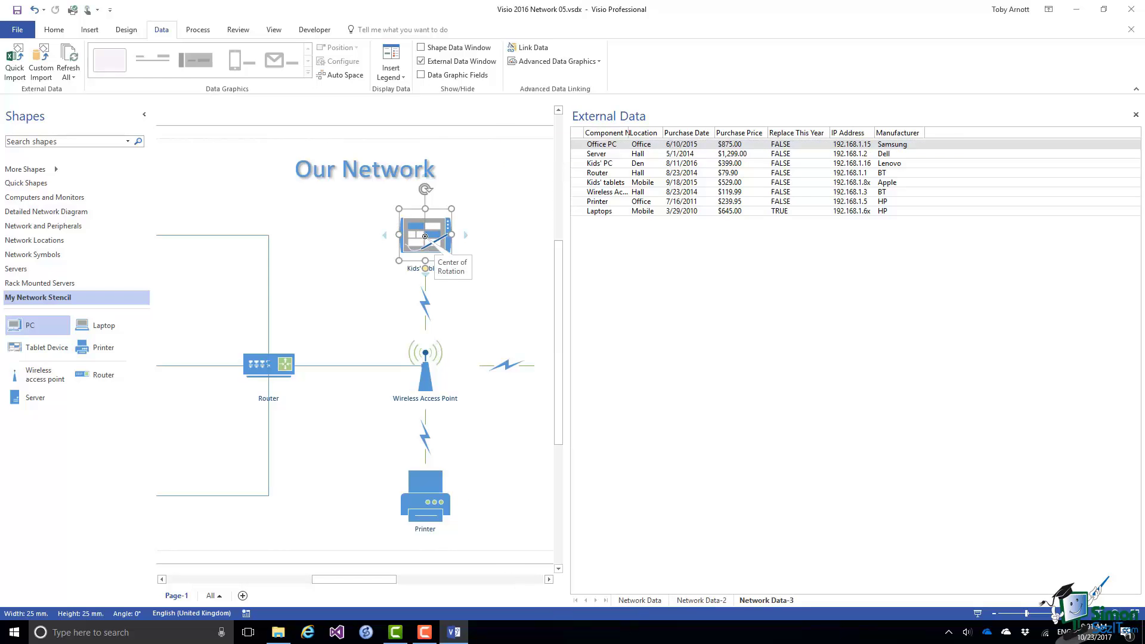
Turn on the Shape Data window and select the Kids' tablets data row
click(421, 48)
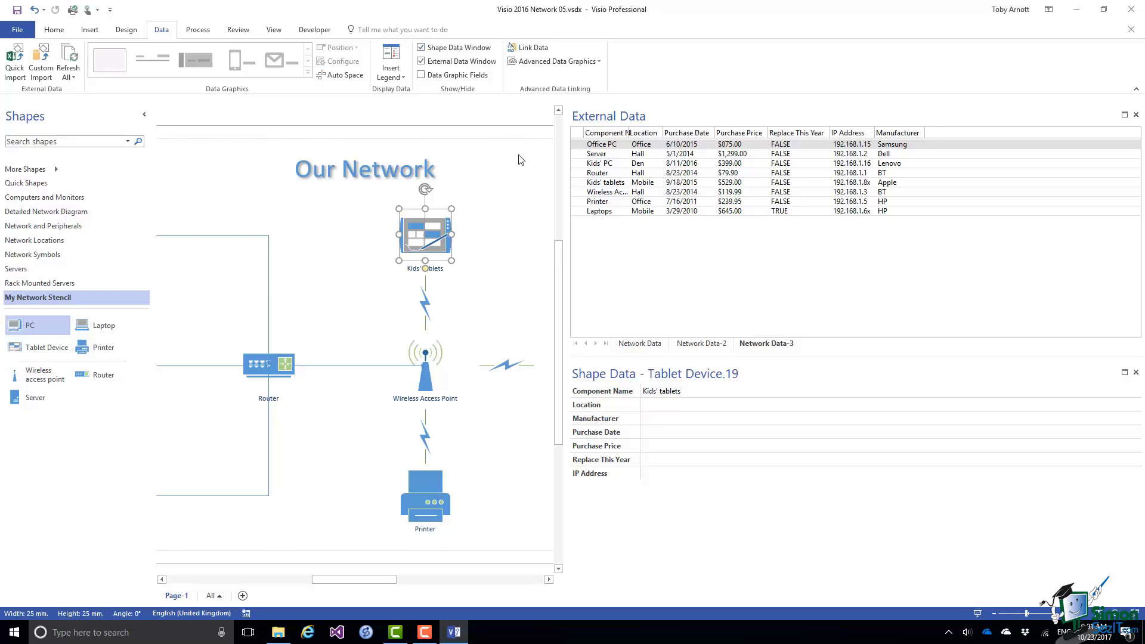
click(511, 220)
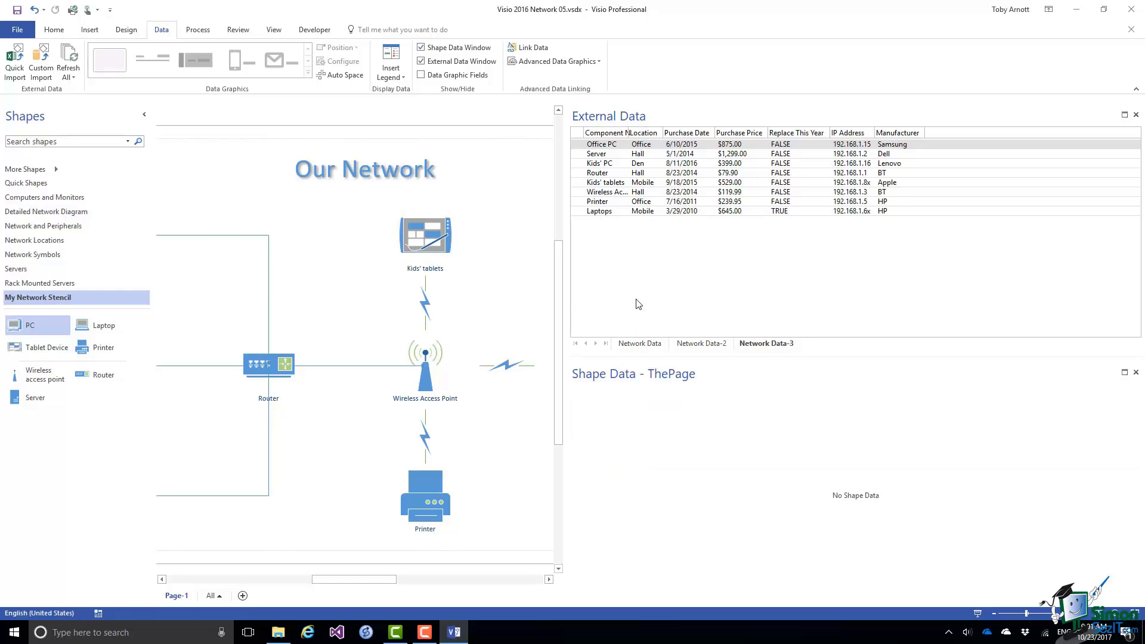
click(605, 185)
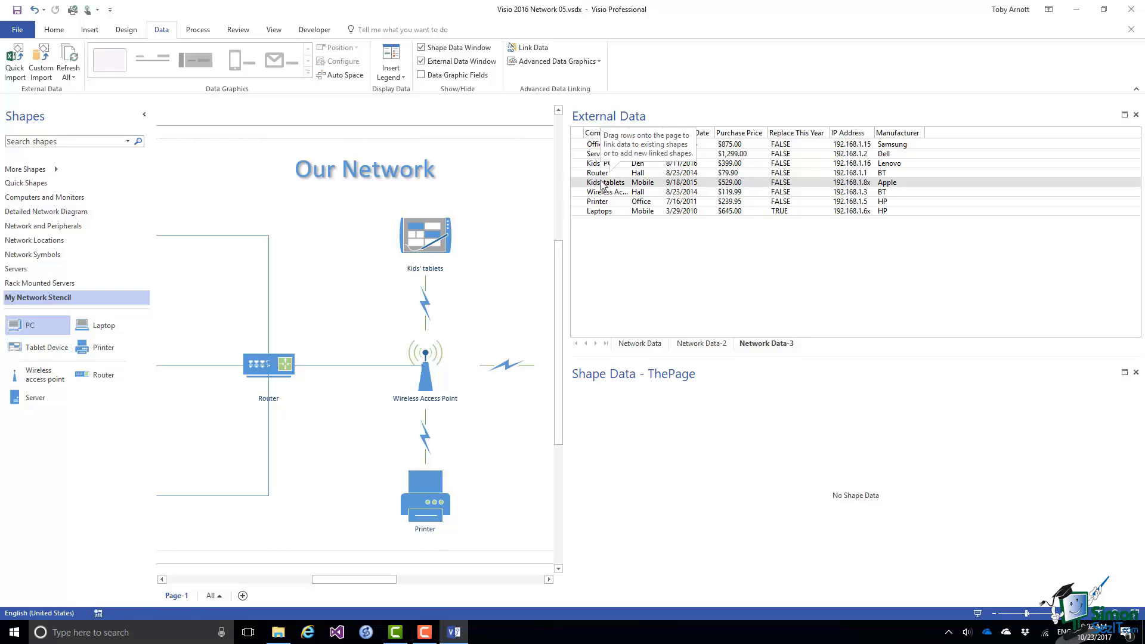
Link the Kids' tablets row to the tablet shape, showing its $529.00 Purchase Price
drag(590, 179, 432, 240)
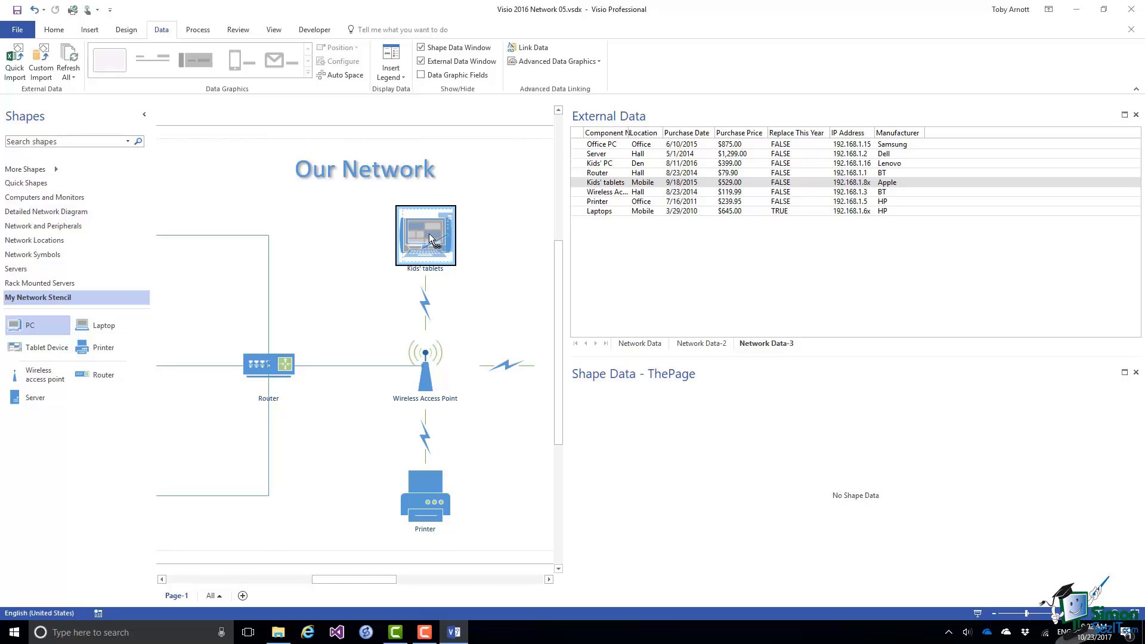
drag(432, 240, 431, 240)
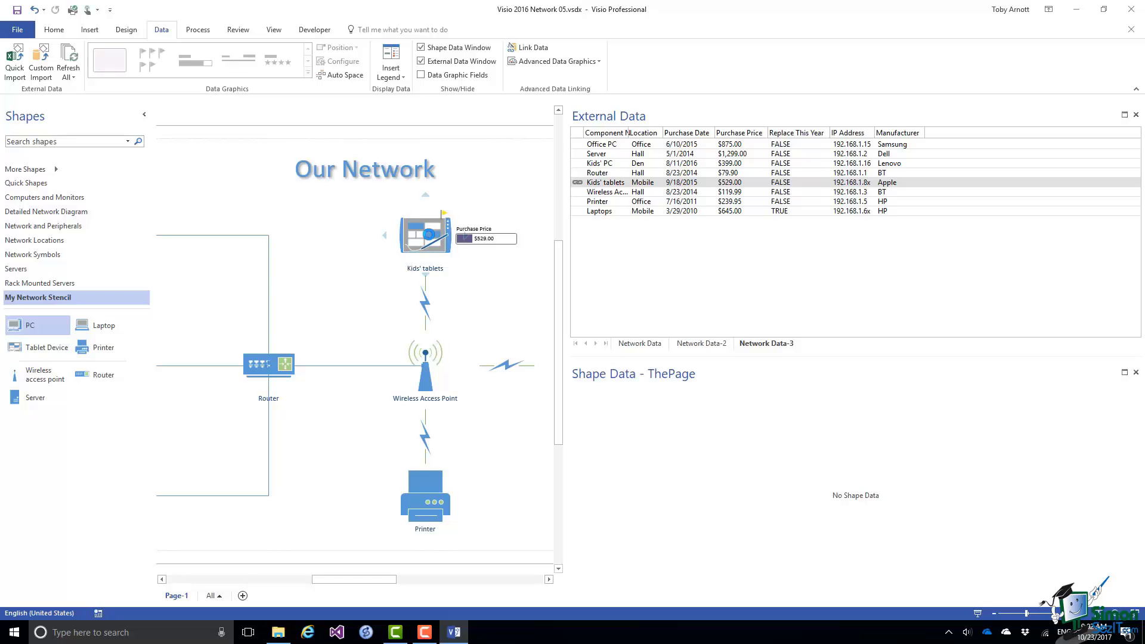
click(426, 244)
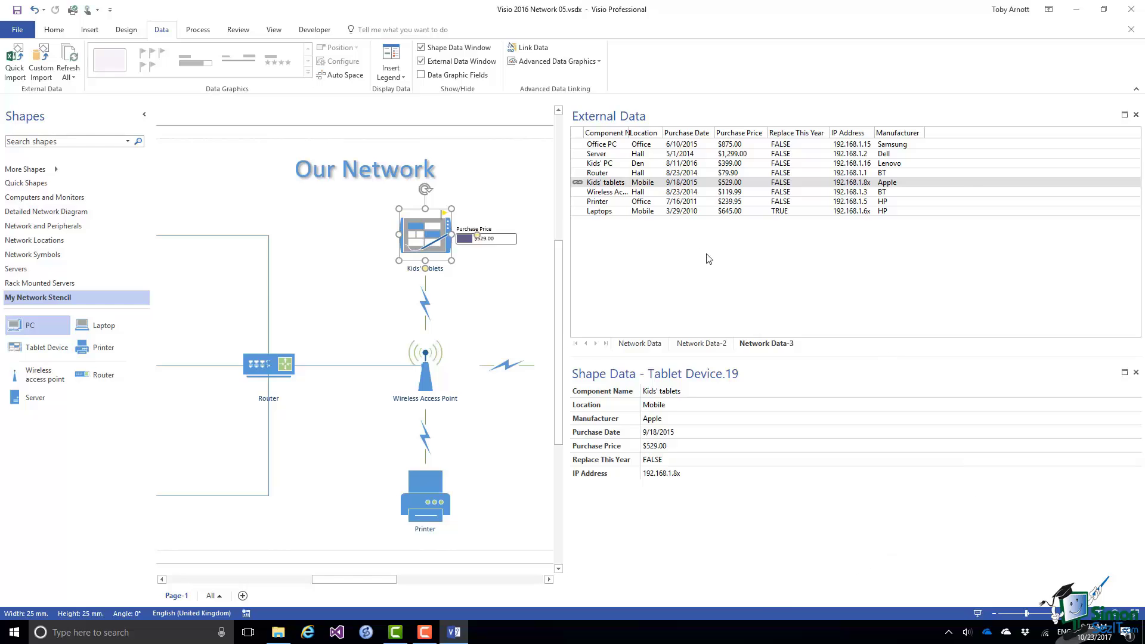
Link the Printer row to the printer shape, showing its $239.95 Purchase Price
click(608, 203)
drag(608, 203, 425, 504)
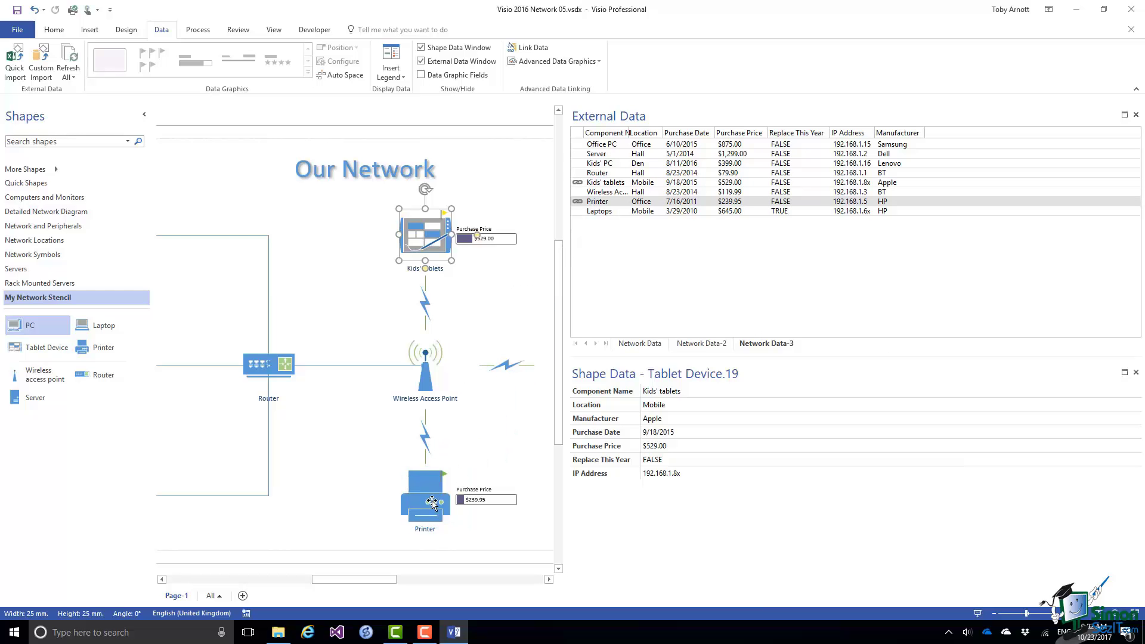
click(422, 513)
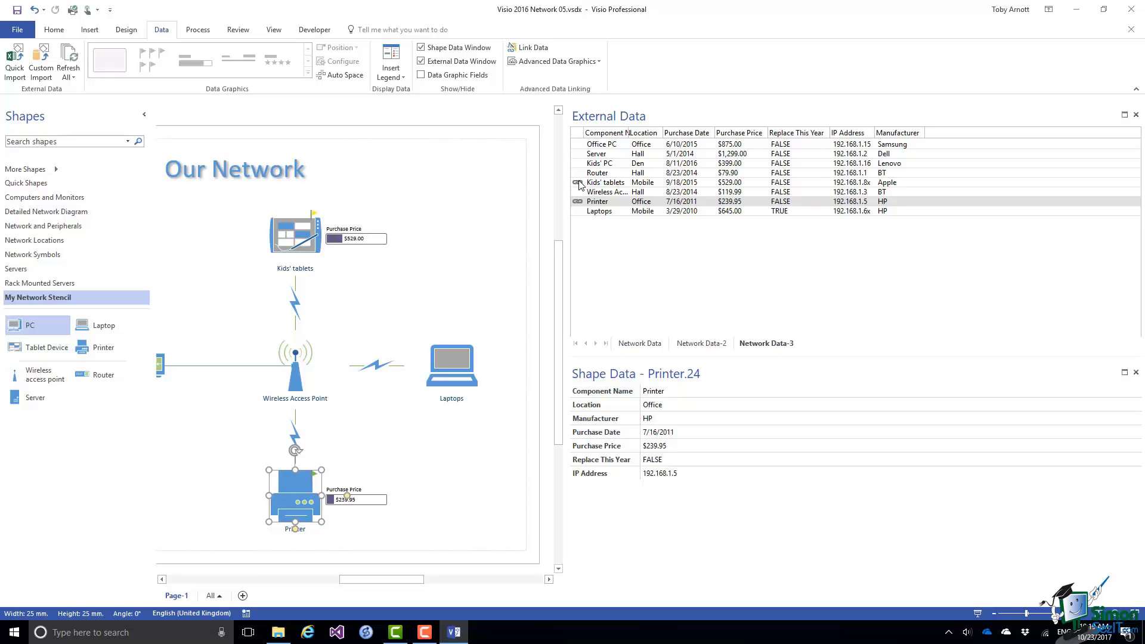
Select Tablet Device.19 on Page-1 through the Kids' tablets row's Linked Shapes menu
right_click(580, 185)
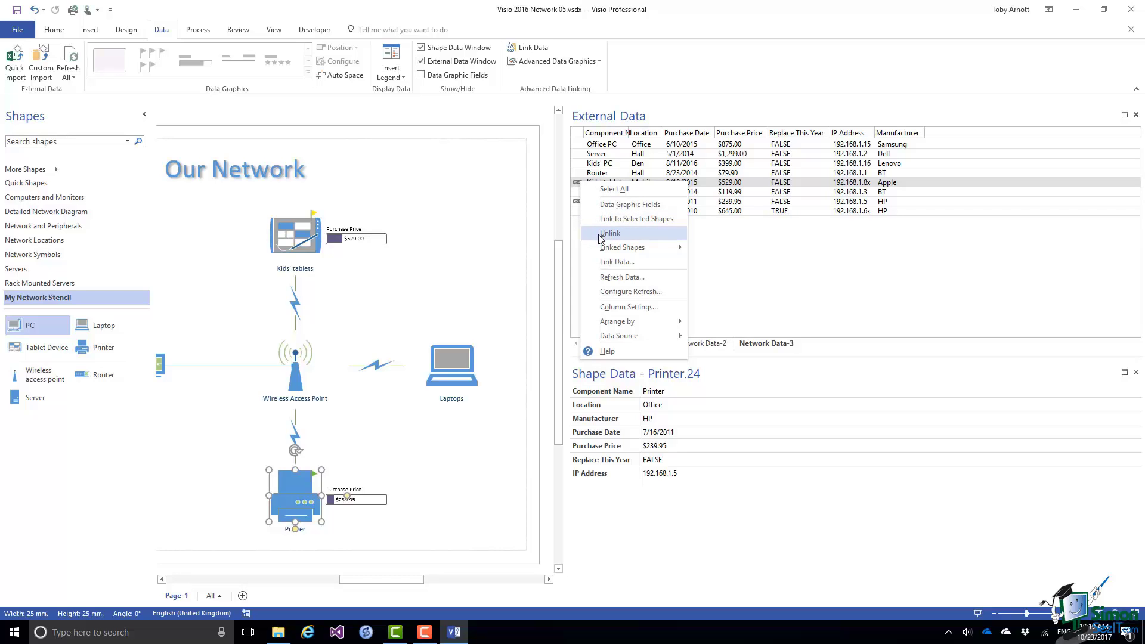
mouse_move(607, 248)
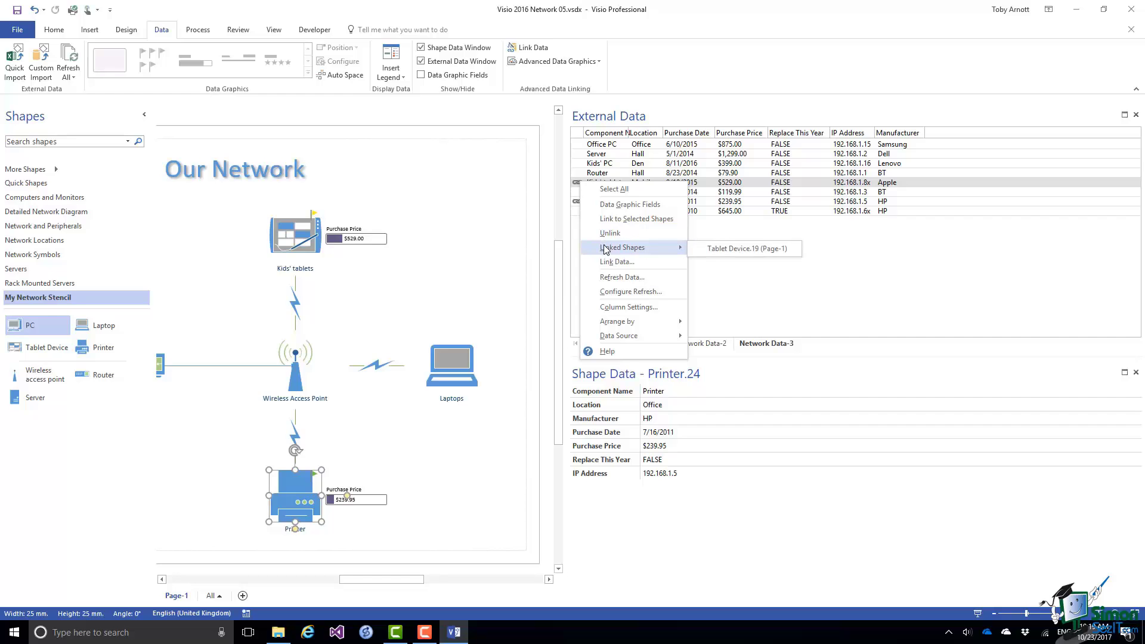
click(753, 250)
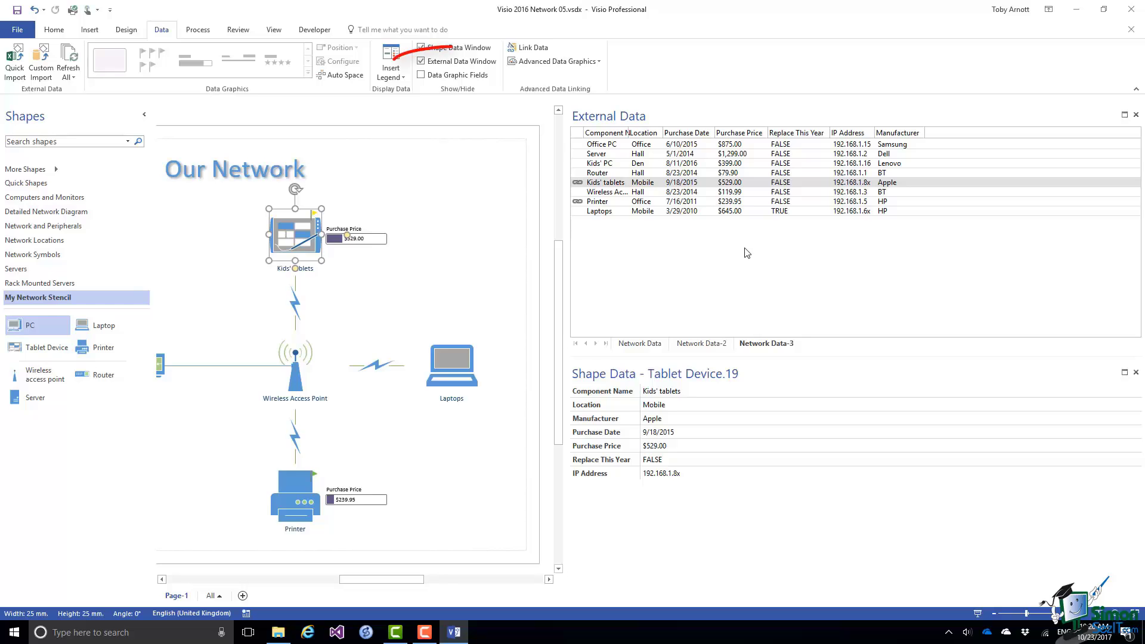
click(422, 61)
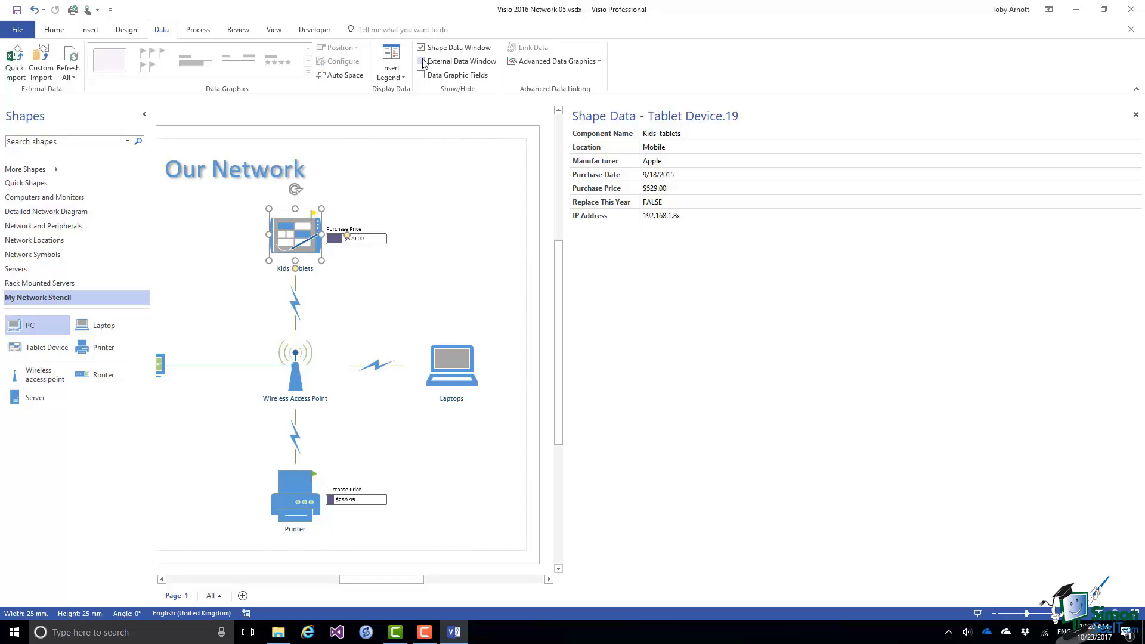
click(421, 62)
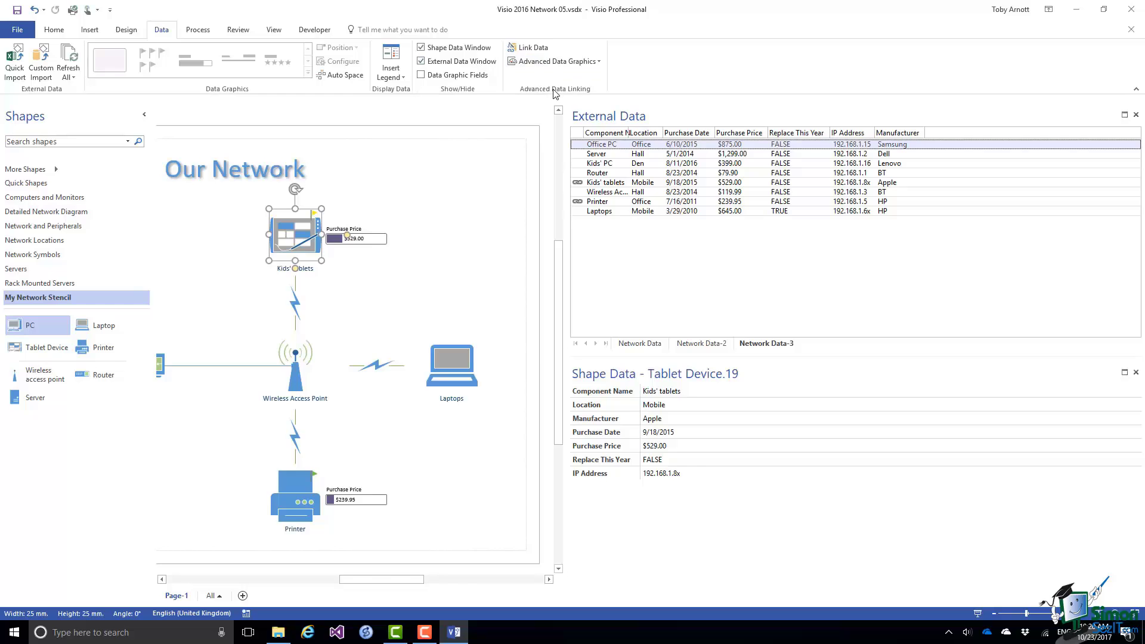
Run Link Data on all shapes on this page, matching rows by Component Name
click(545, 48)
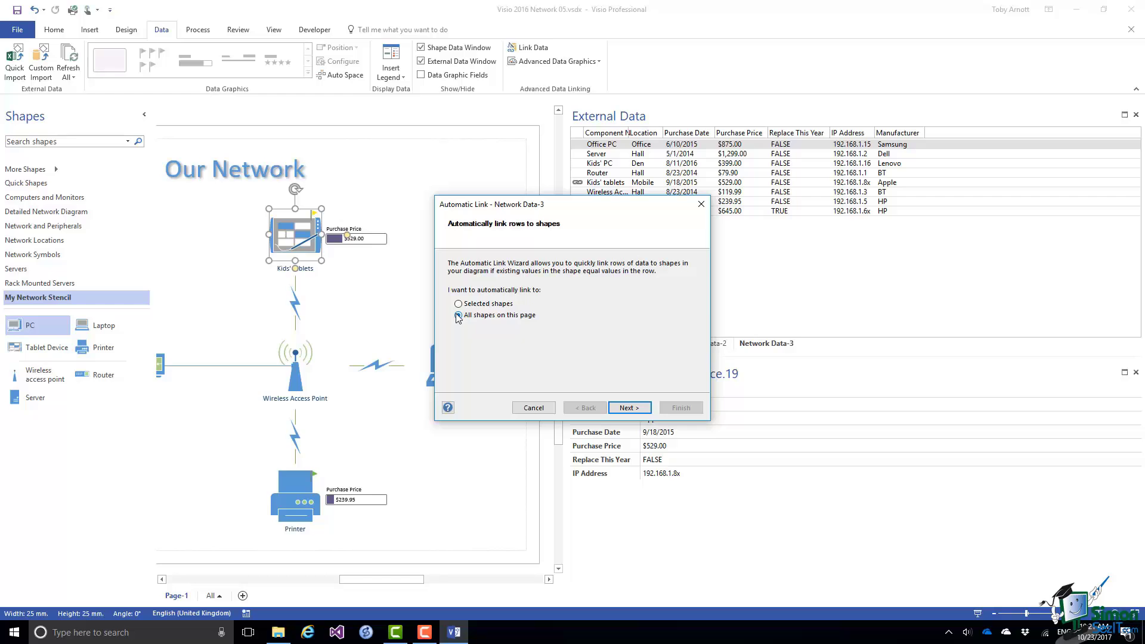
click(637, 408)
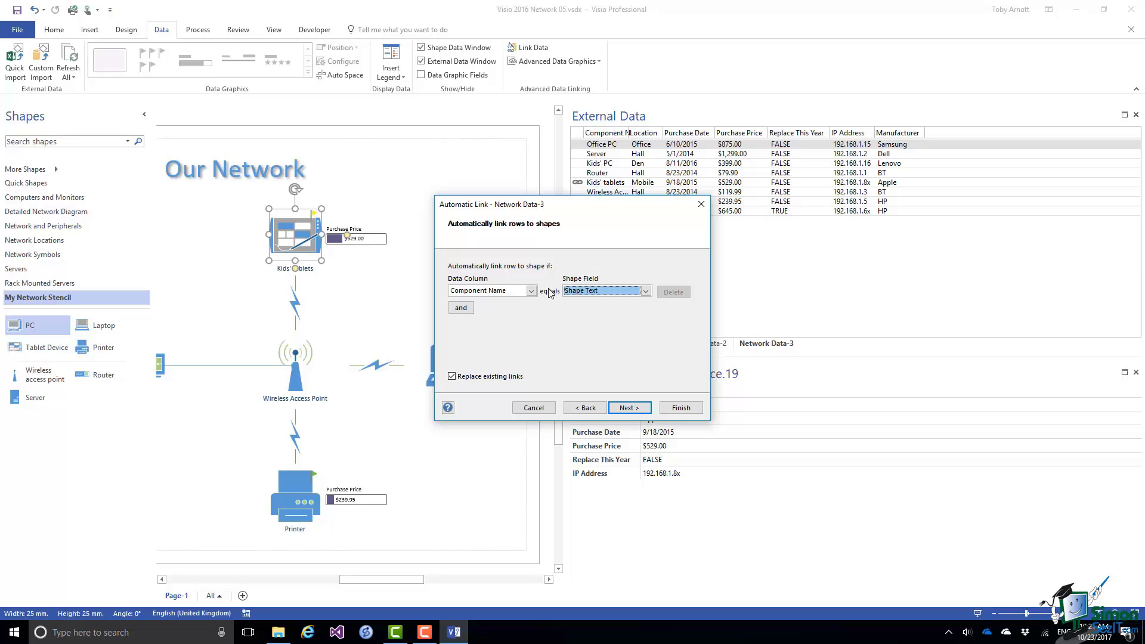
click(646, 291)
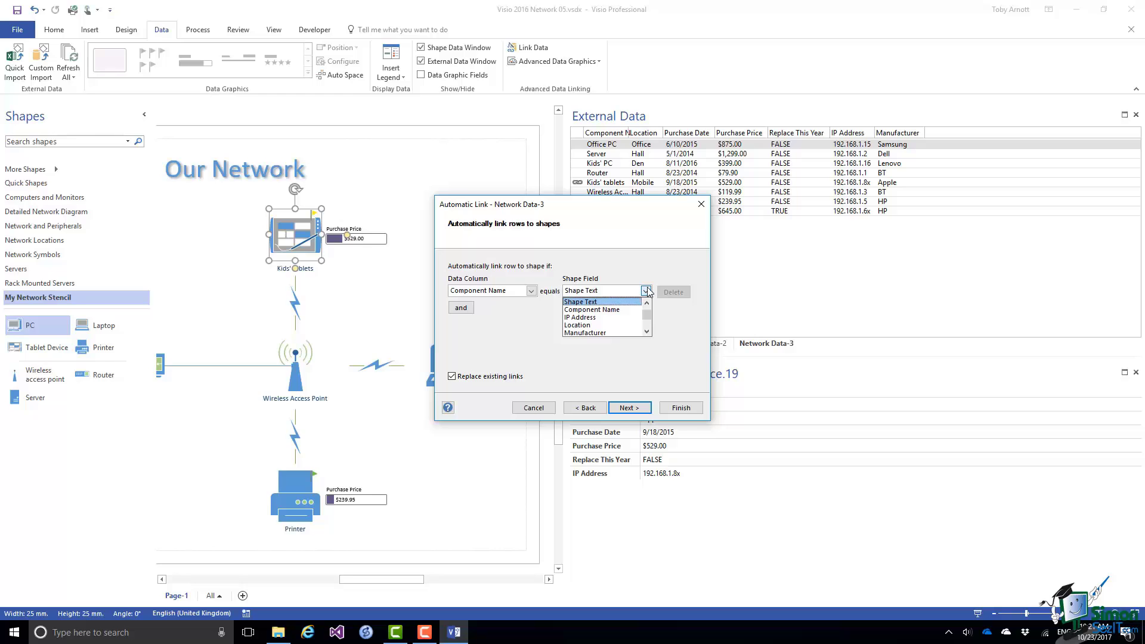
click(622, 310)
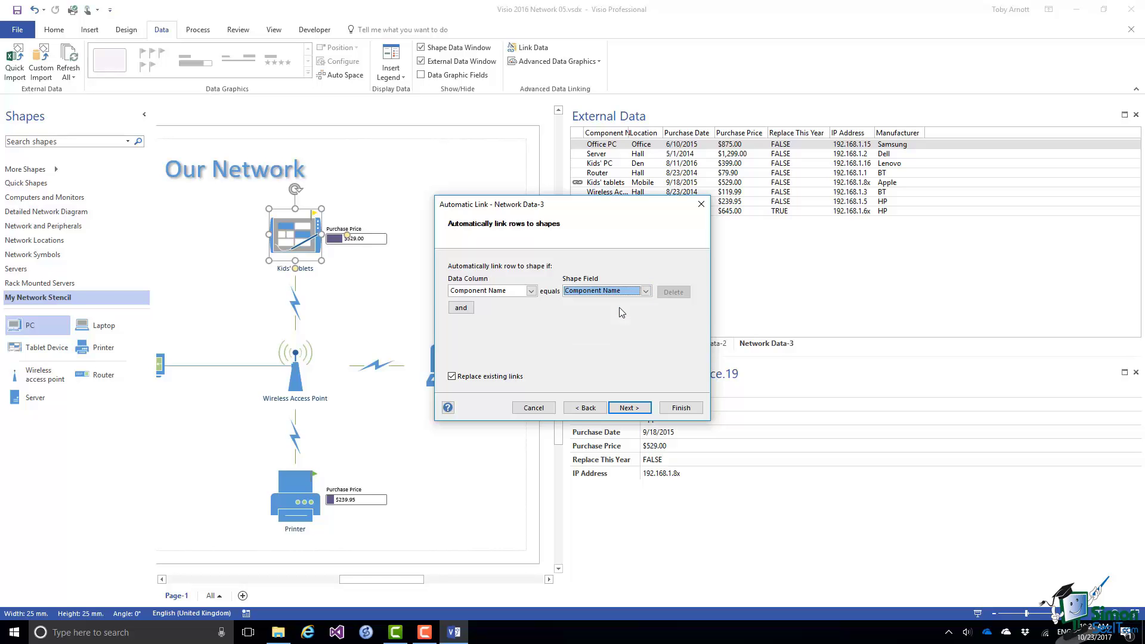
click(628, 409)
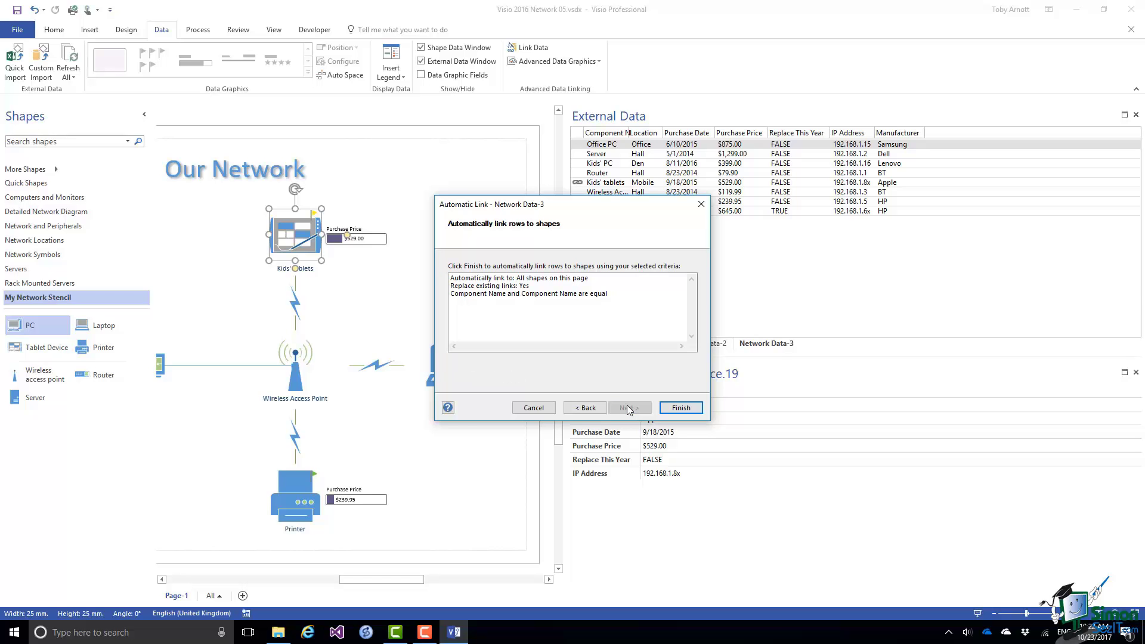
click(685, 409)
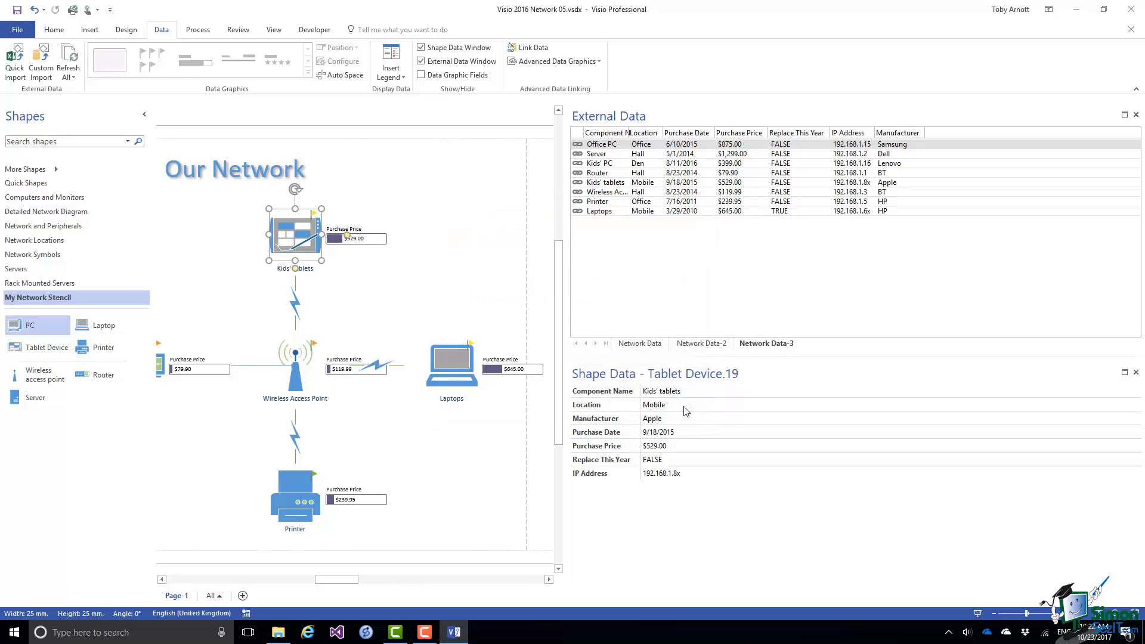